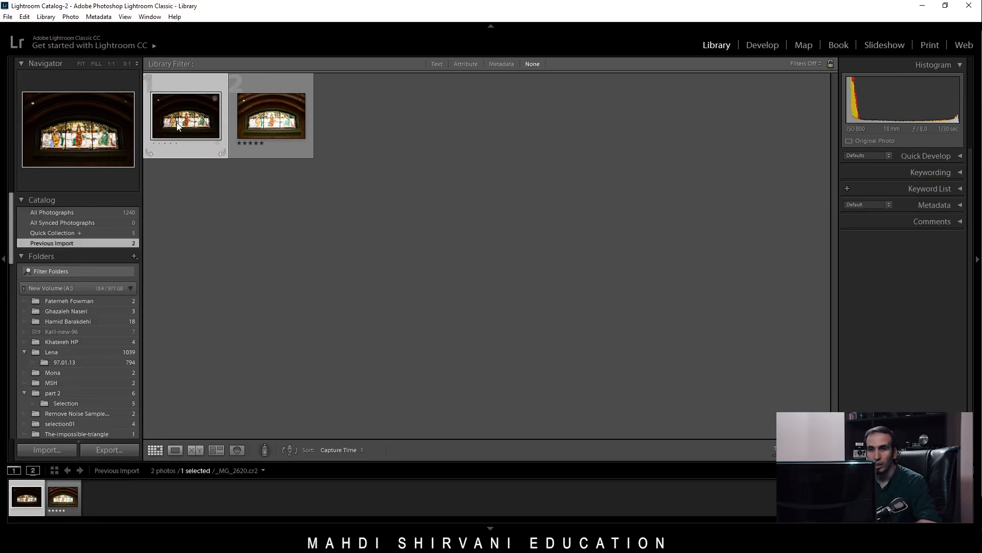
Select both stained-glass window photos and open them in the HDR photo merge preview.
left_click(268, 129, "ctrl")
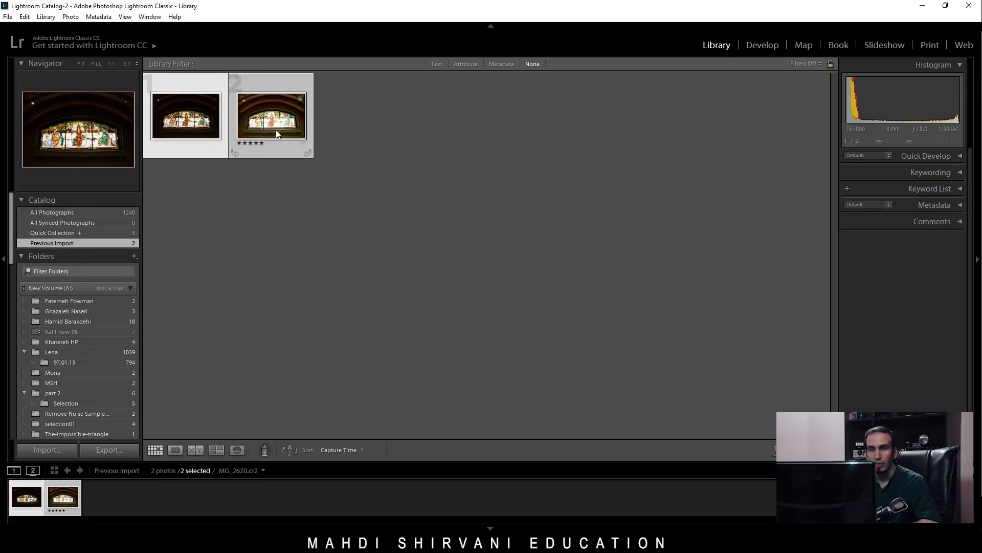
right_click(283, 125)
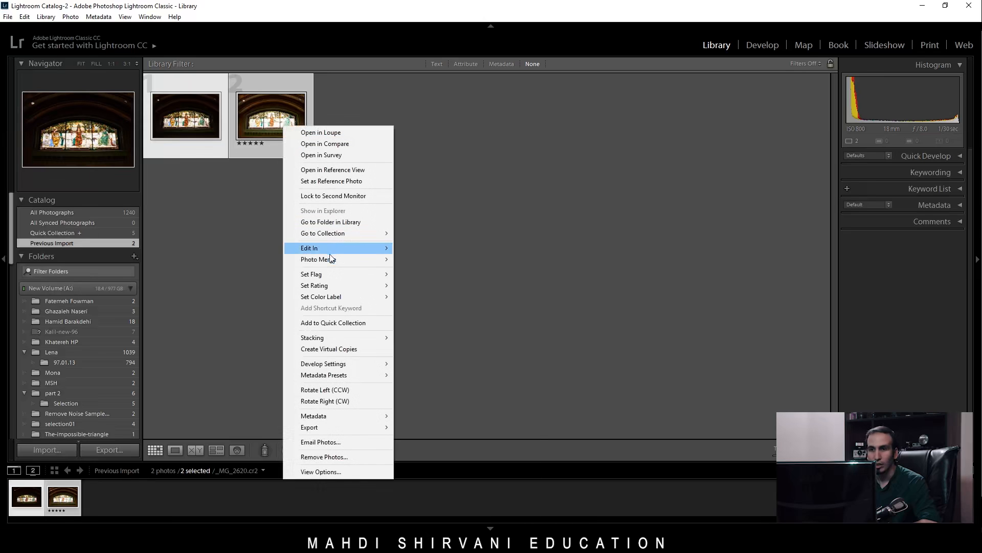
mouse_move(342, 262)
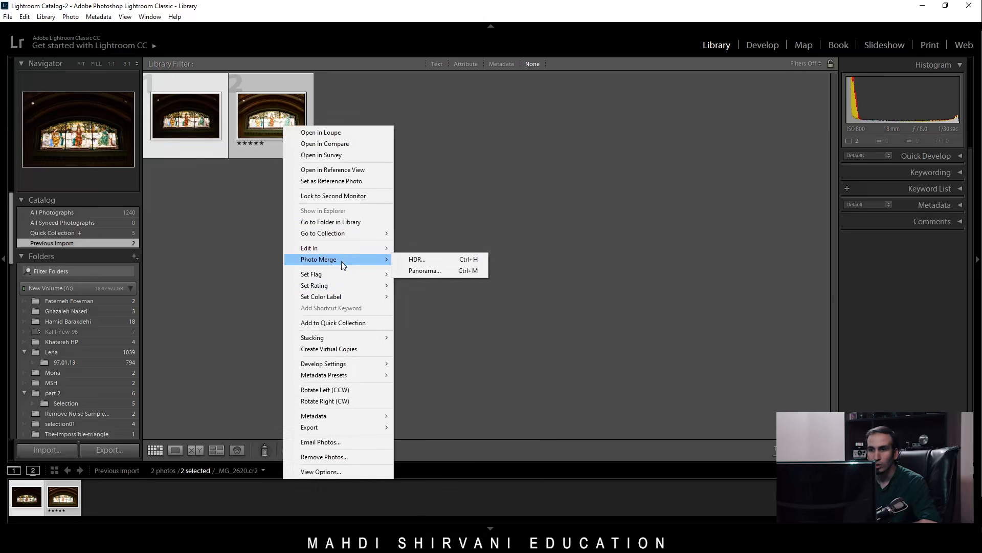
left_click(415, 261)
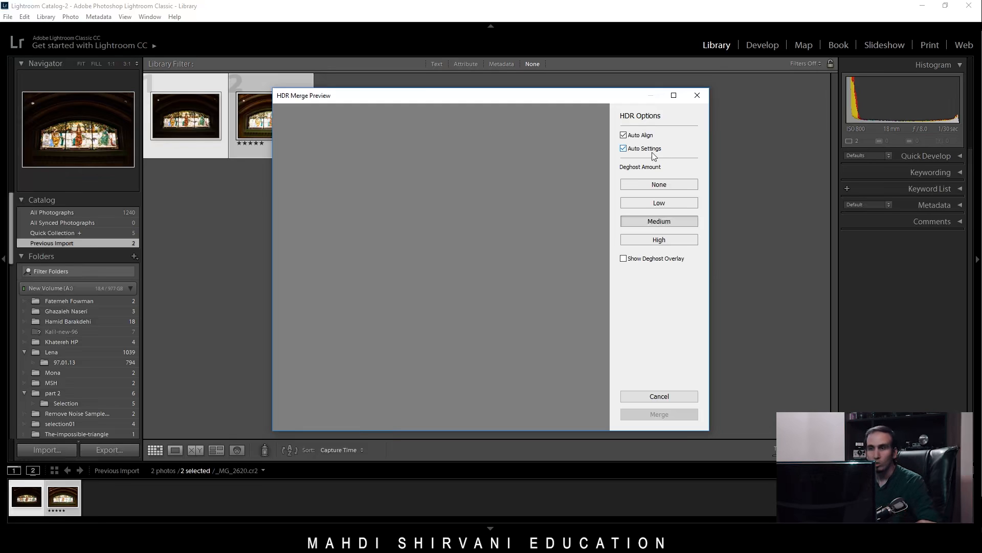
Merge the two photos to HDR with Auto Align on, Auto Settings off and Medium deghost amount.
left_click(624, 149)
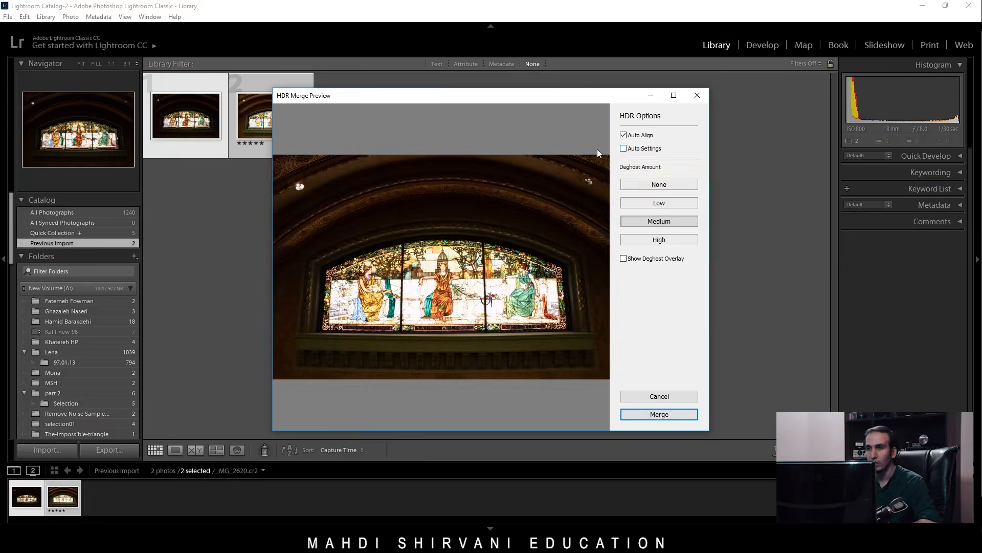
left_click(624, 136)
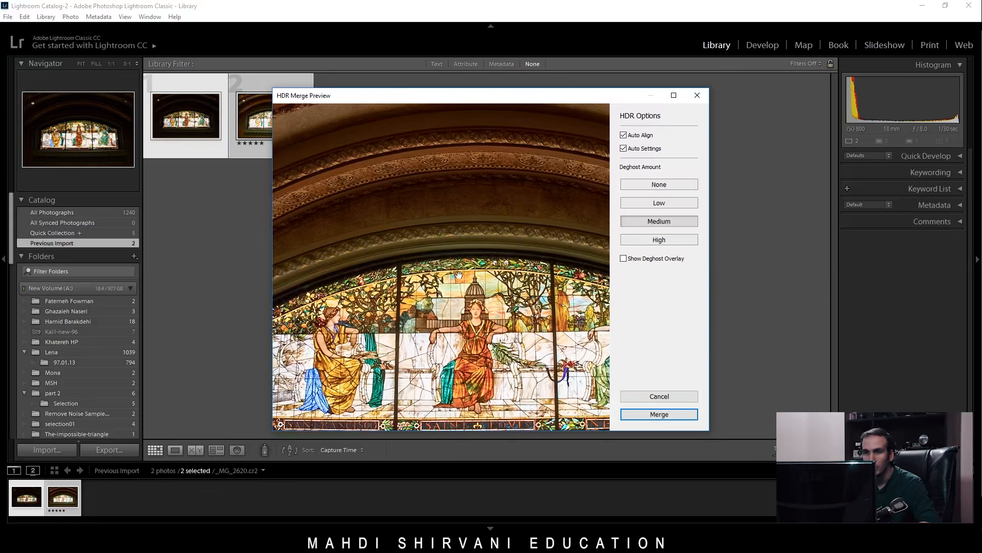
left_click(623, 148)
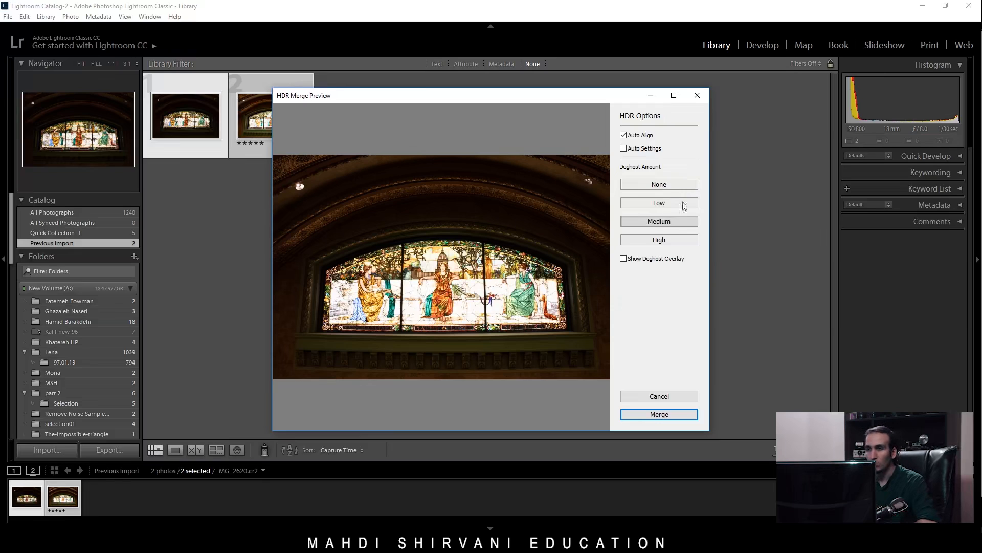
left_click(674, 222)
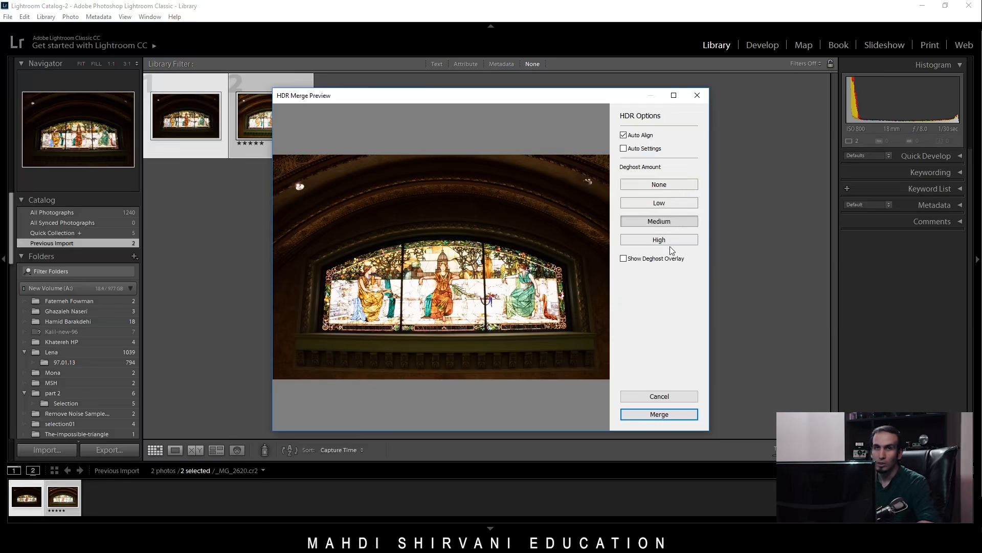
left_click(664, 416)
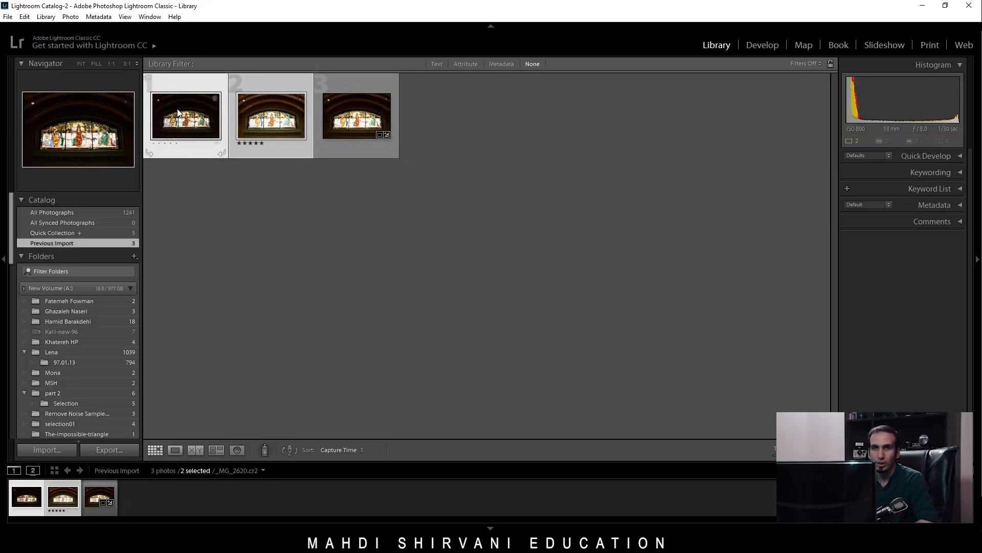
Open the darker original photo _MG_2620.cr2 in the Develop module and show its Basic adjustments.
left_click(195, 182)
left_click(763, 44)
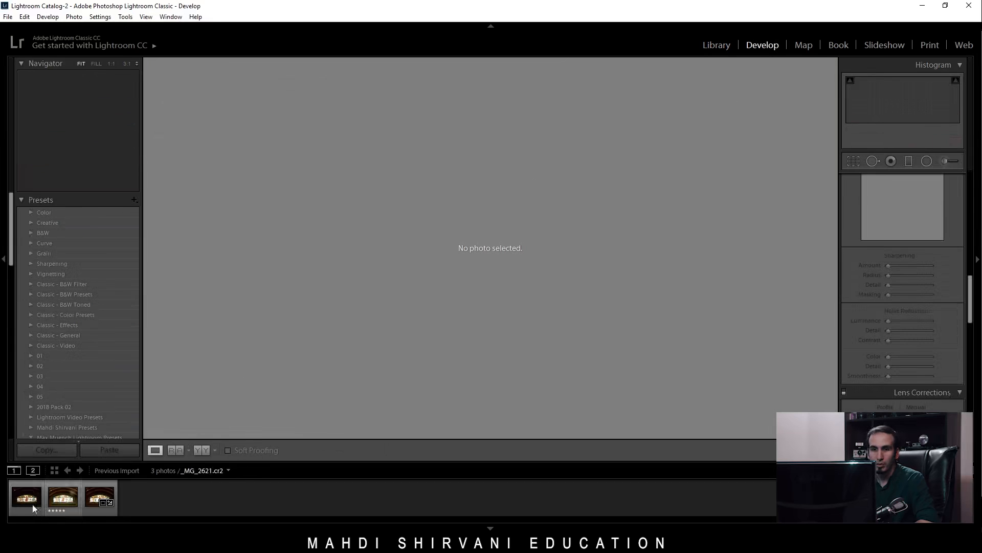
left_click(20, 499)
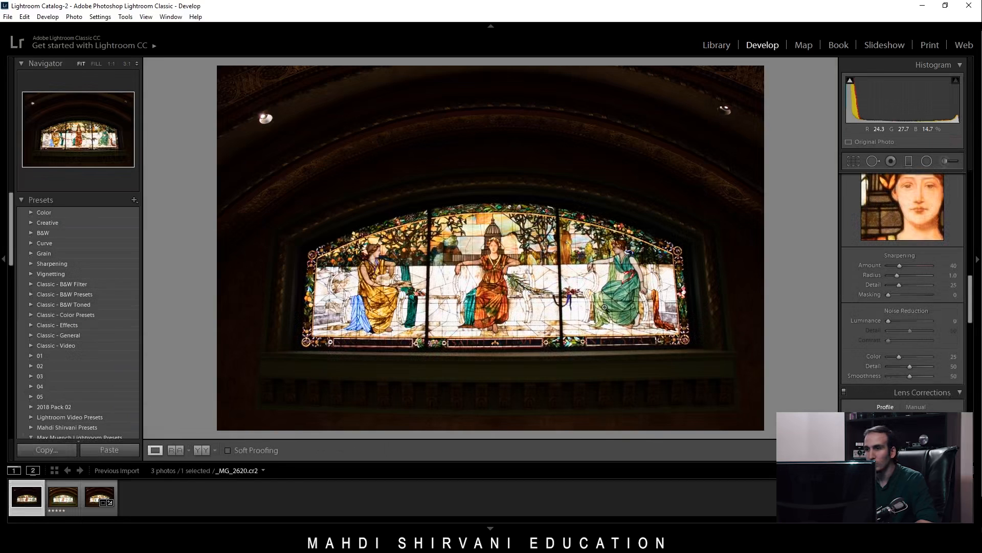
left_click_drag(971, 296, 971, 194)
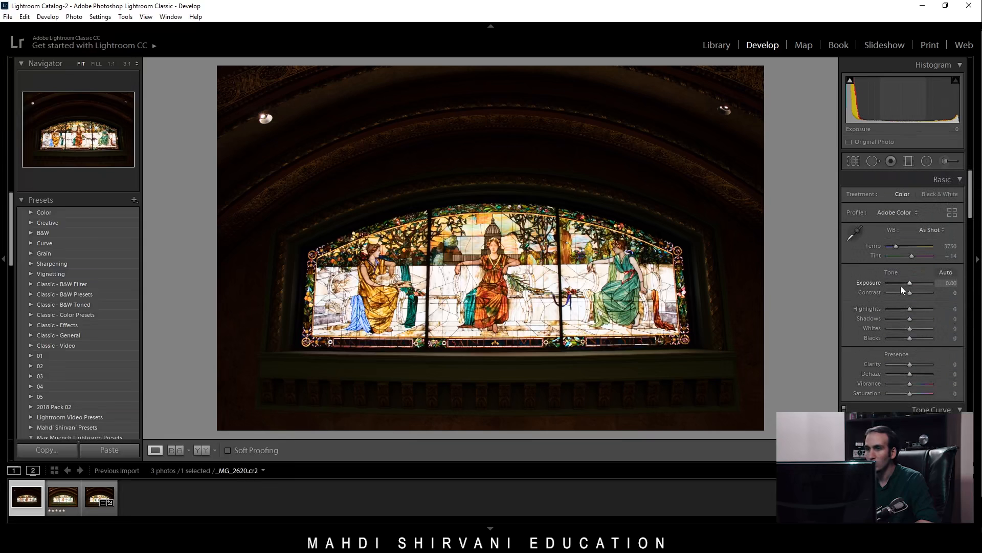
Try the Exposure extremes +5.00 and -5.00 on _MG_2620.cr2 and reset Exposure to 0.
left_click_drag(909, 282, 932, 283)
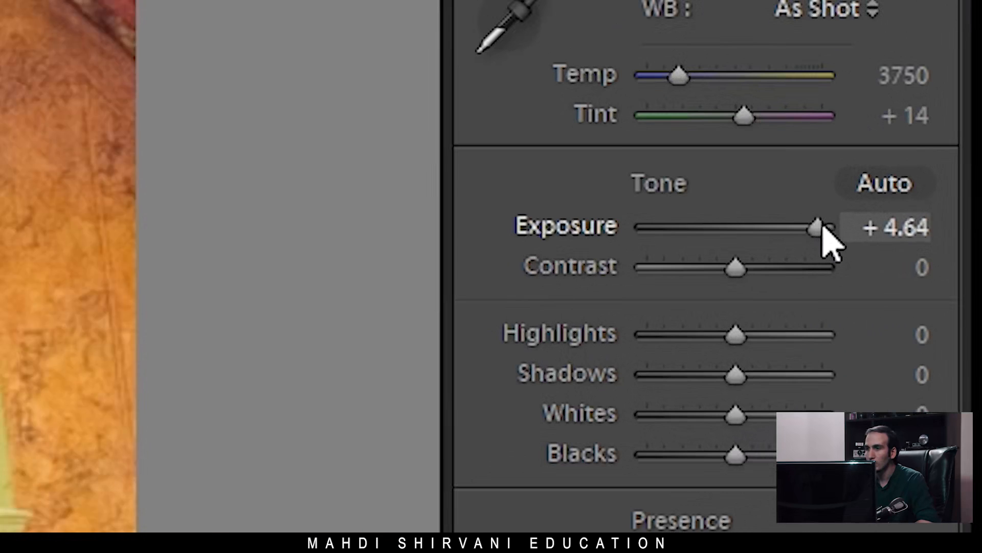
left_click_drag(823, 225, 842, 225)
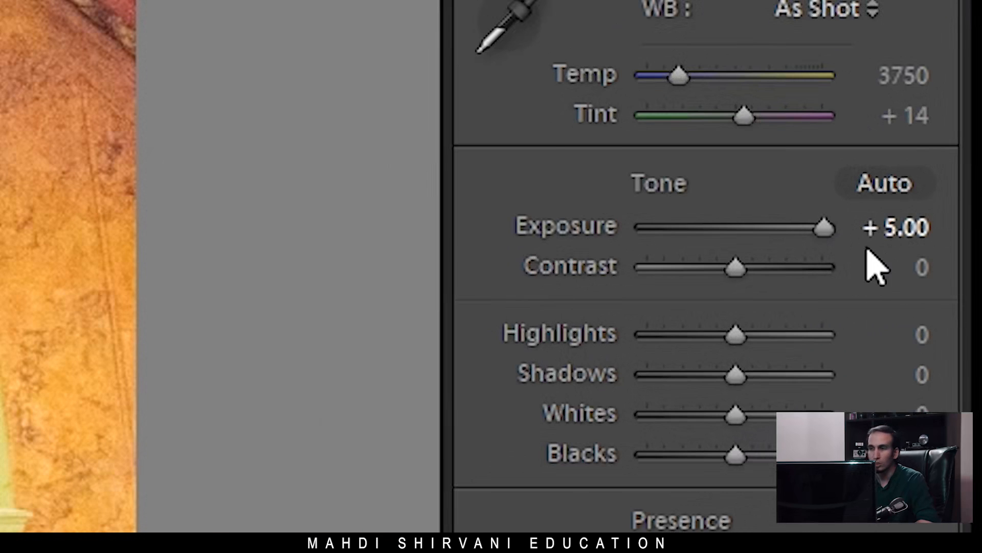
left_click_drag(810, 226, 610, 244)
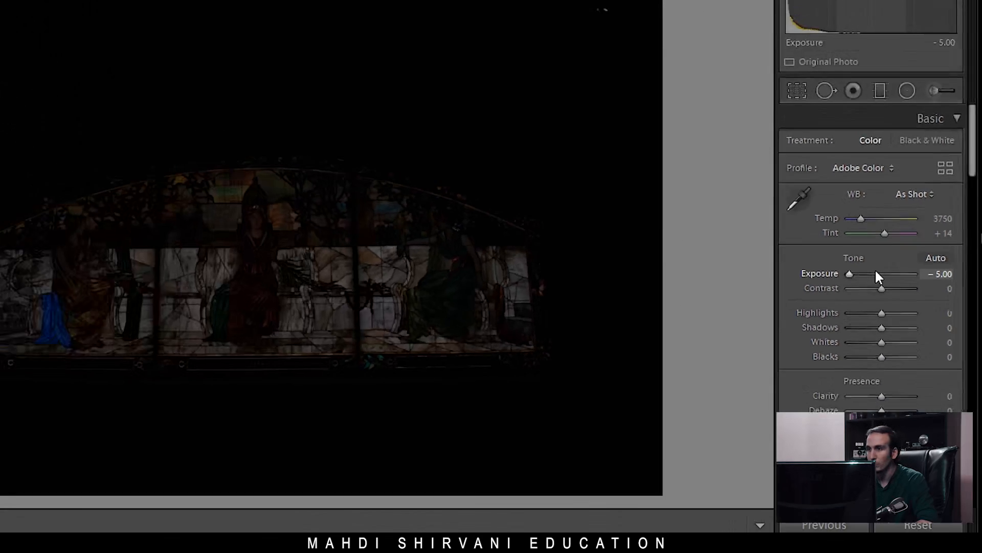
double_click(736, 227)
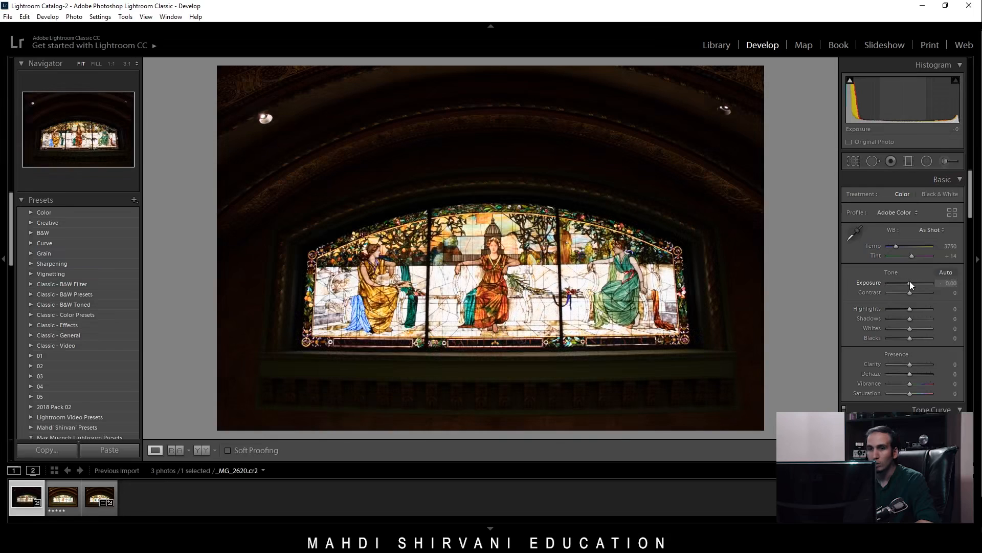
Try different Exposure values on the merged _MG_2620-HDR.dng and set Exposure back to 0.
left_click(100, 495)
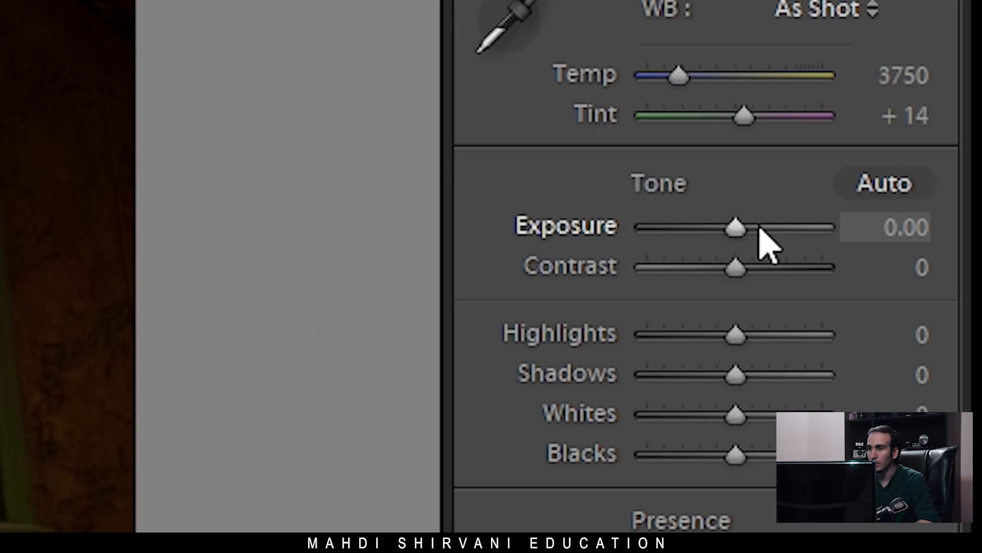
left_click_drag(761, 228, 715, 238)
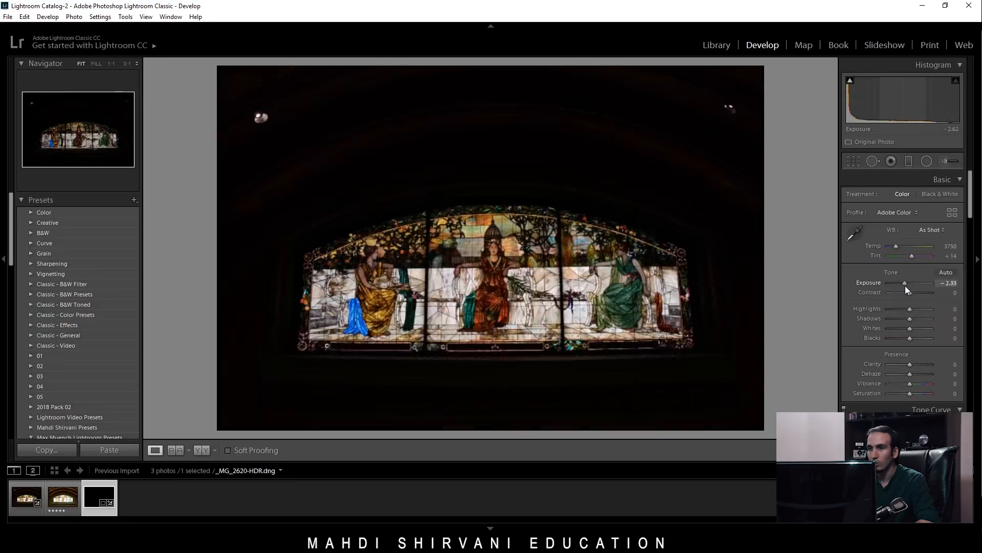
left_click_drag(905, 286, 909, 284)
left_click(948, 284)
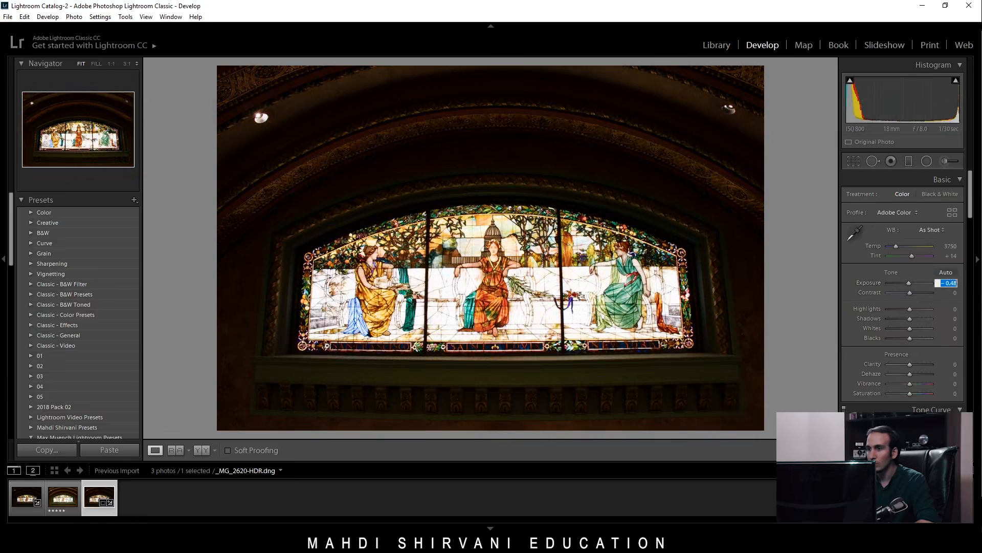
type("0")
key("Return")
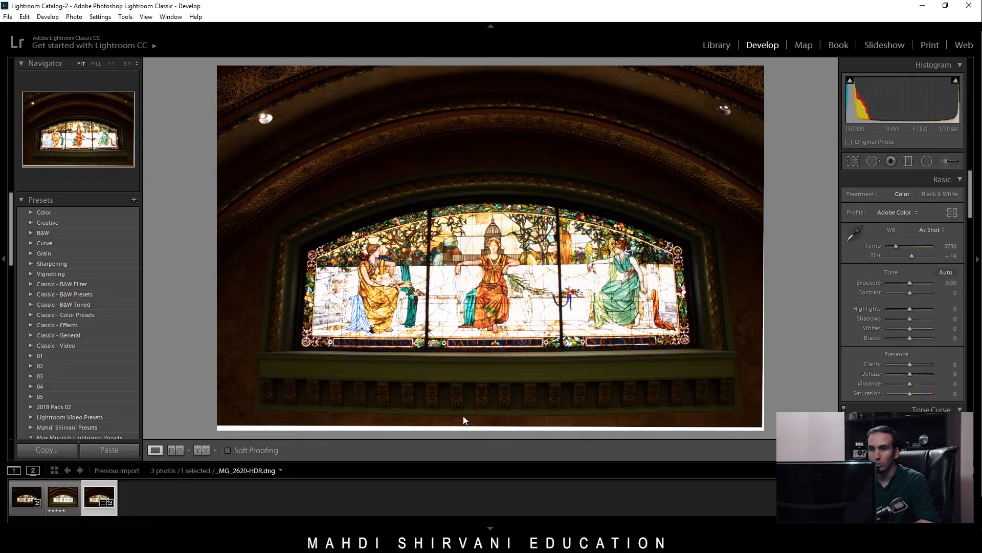
Set Shadows to +81 on the original photo _MG_2620.cr2, checking the dark arch at 1:1.
key("Left")
key("Left")
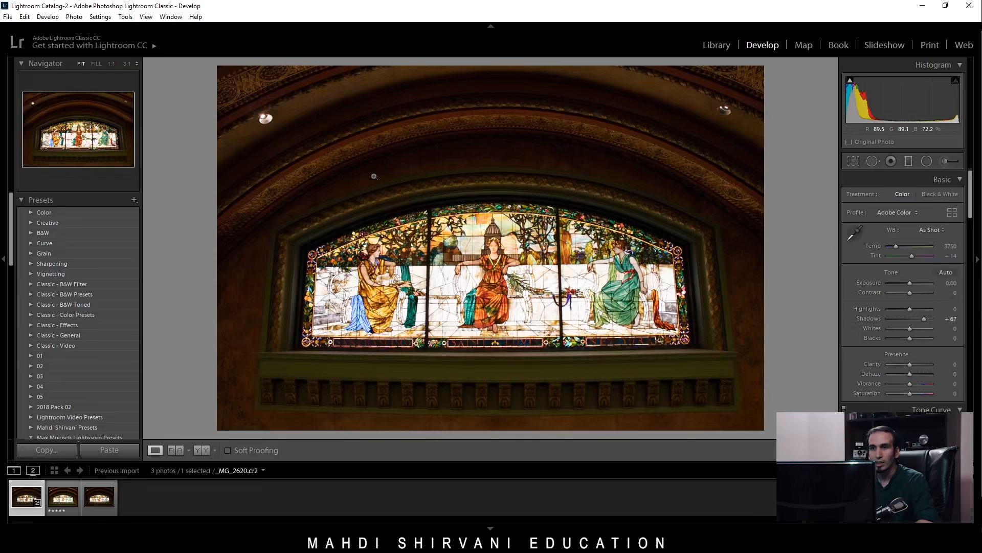
left_click(357, 163)
left_click_drag(391, 158, 426, 253)
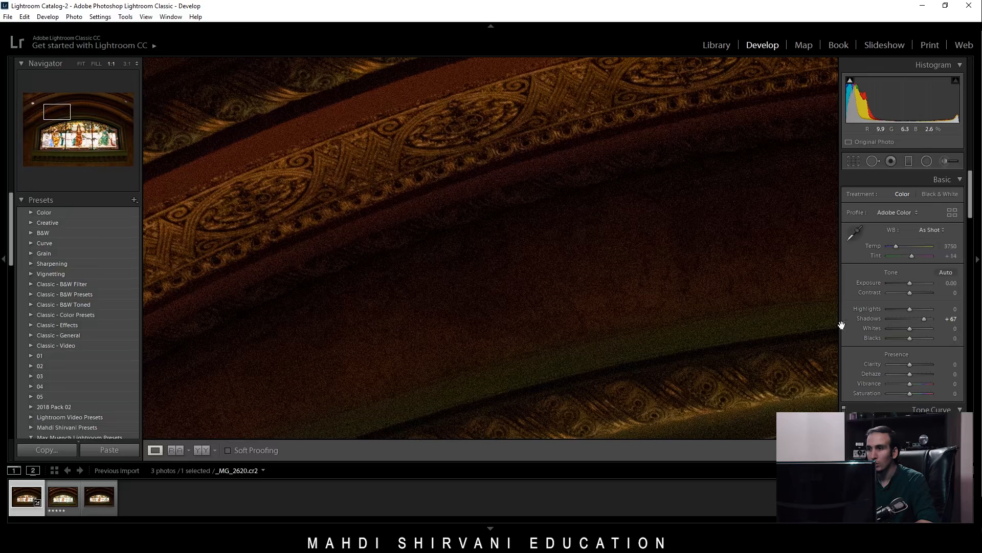
left_click(929, 317)
left_click_drag(927, 318, 925, 319)
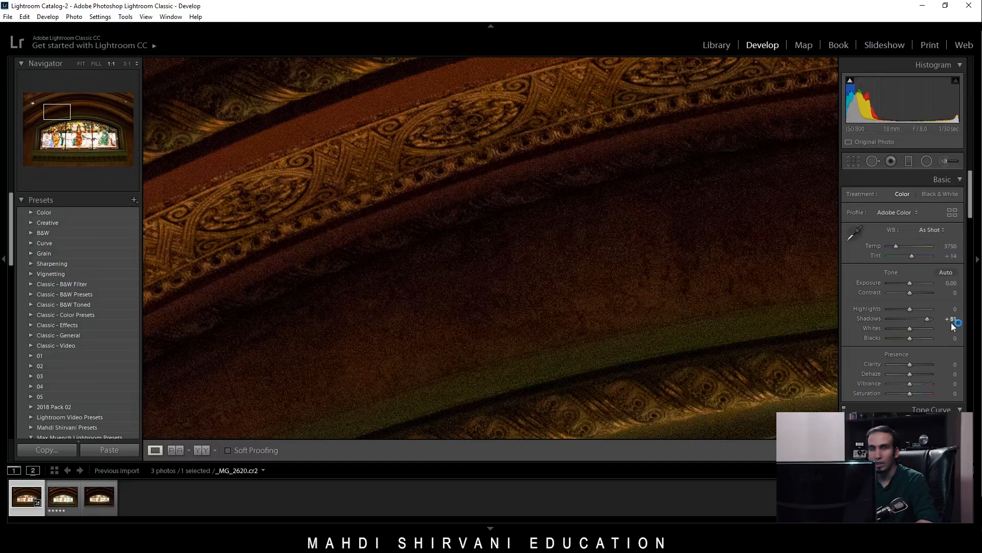
Set Shadows to +57 on _MG_2620-HDR.dng and compare noise in the dark arch with the original photo.
left_click(101, 500)
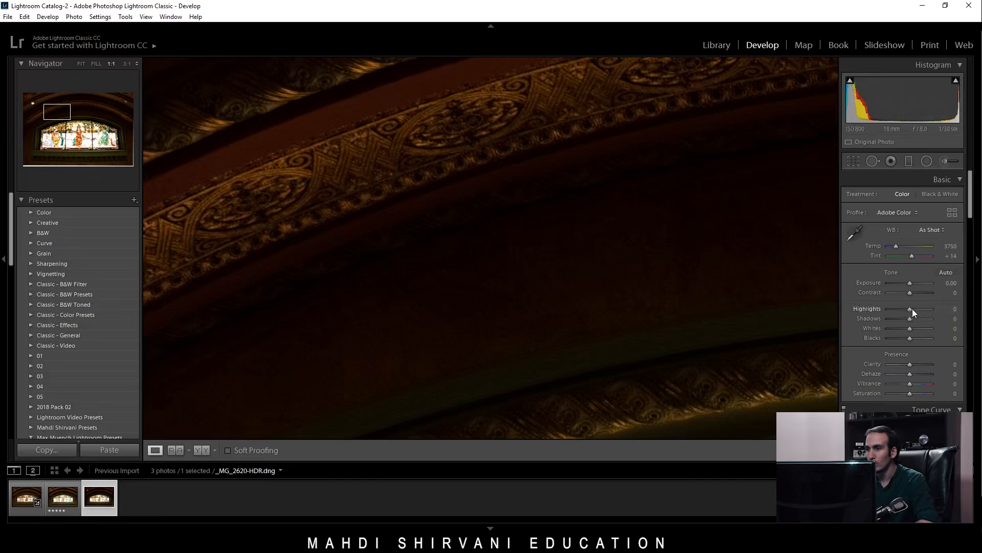
left_click_drag(919, 318, 922, 318)
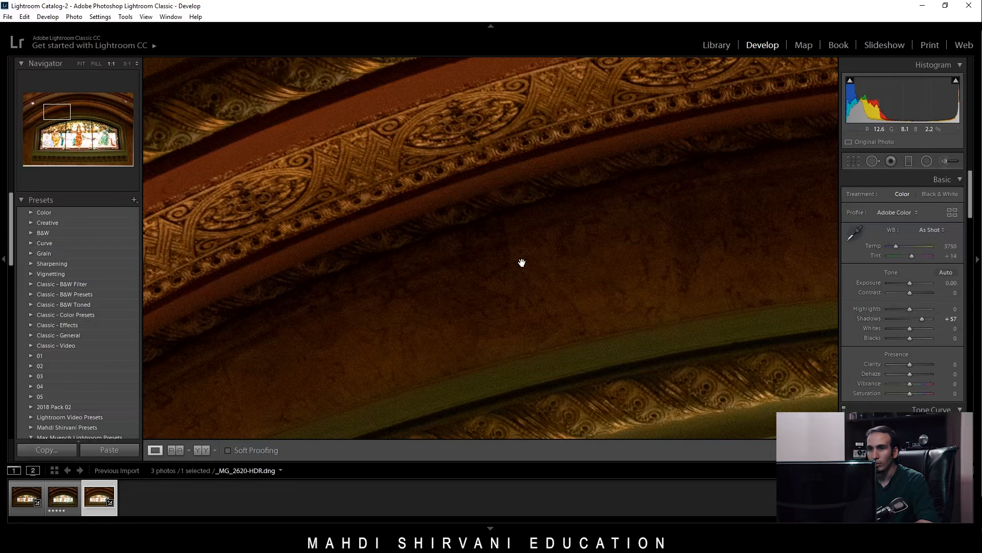
left_click(27, 504)
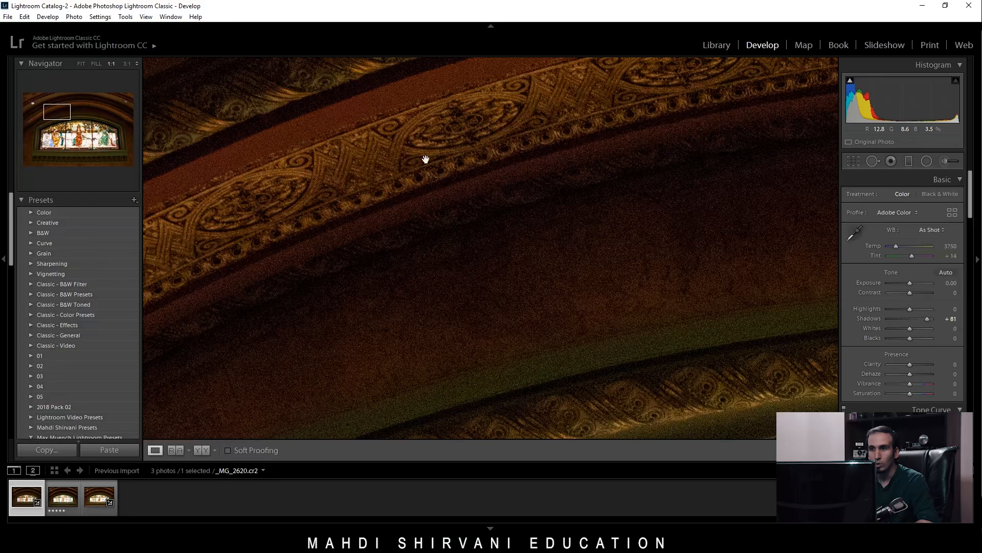
left_click(104, 498)
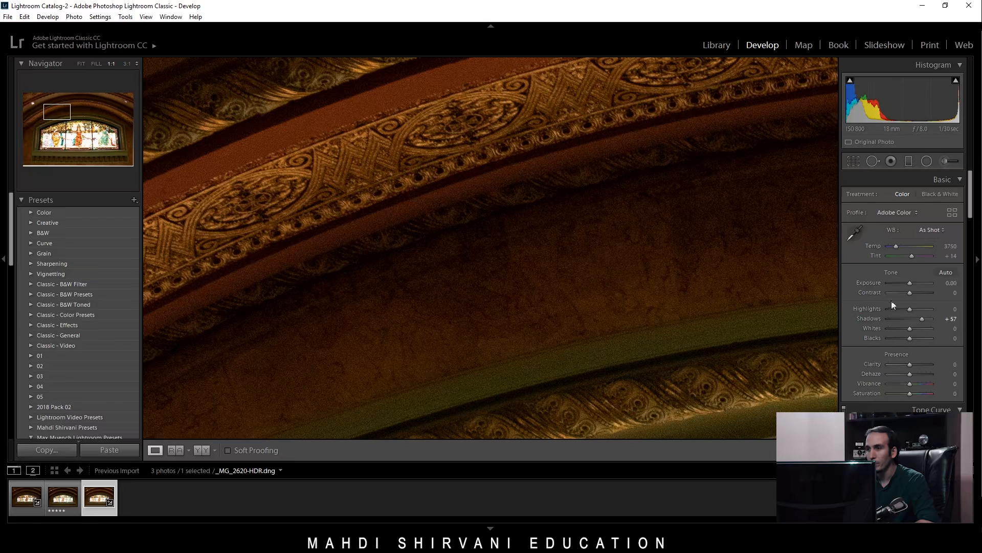
Set Highlights to -71 and Shadows to +55 on the merged HDR photo.
left_click_drag(923, 318, 920, 318)
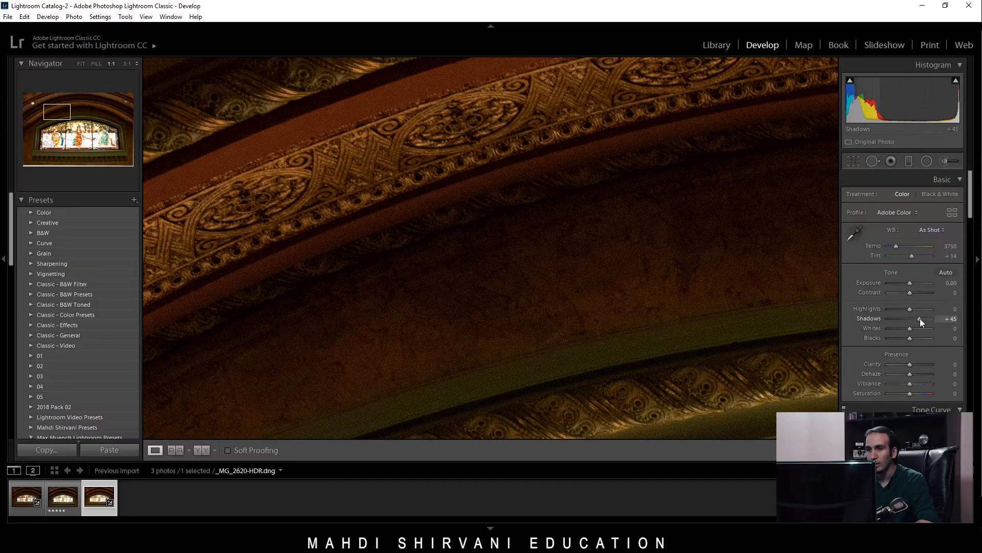
left_click_drag(341, 249, 556, 231)
left_click(556, 230)
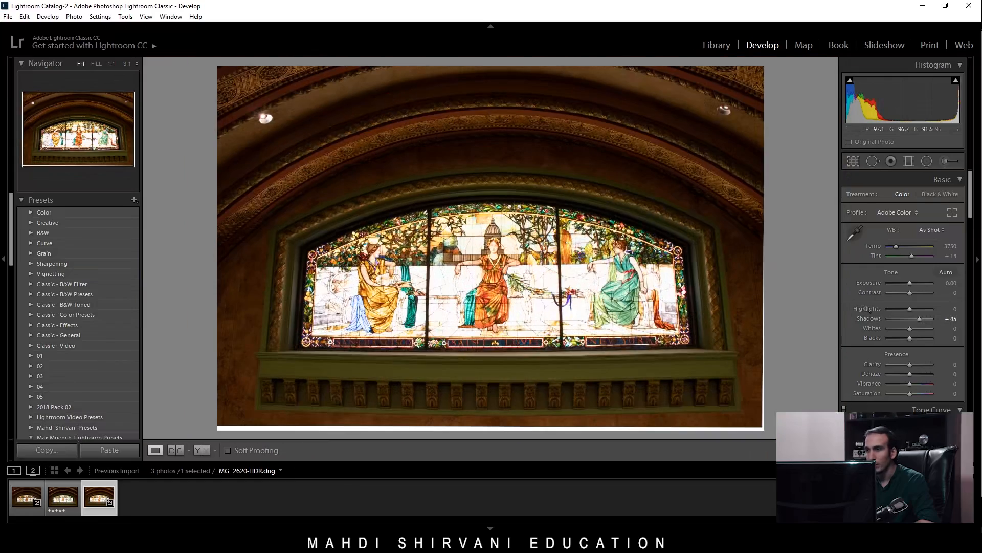
left_click(895, 309)
left_click_drag(894, 309, 924, 319)
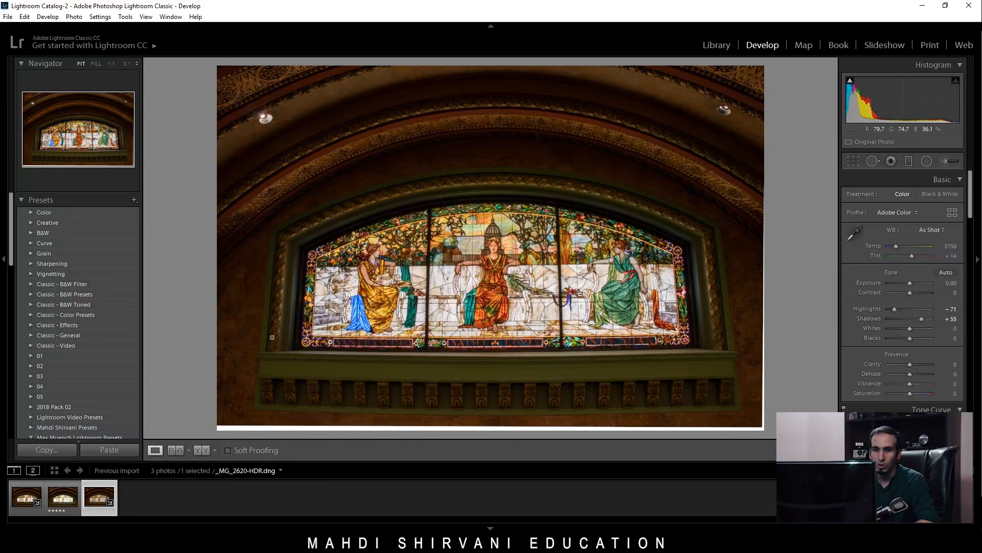